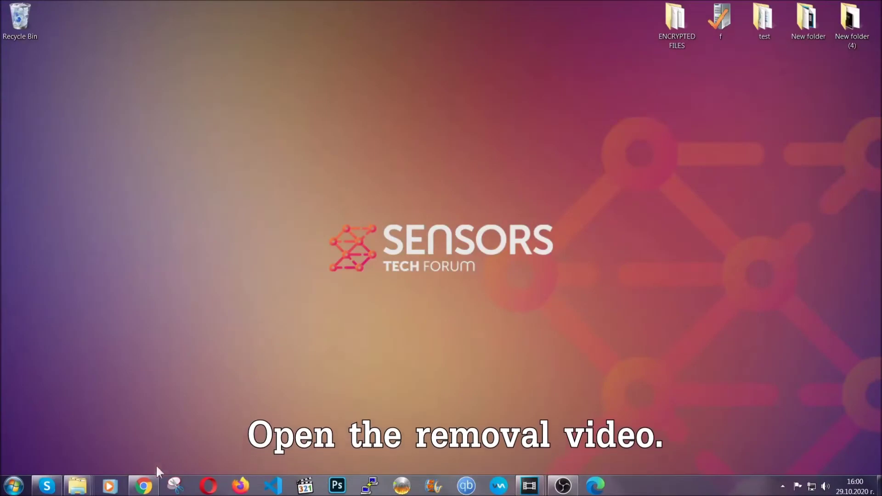
# Follow the video description's Full Removal Guide link to download SpyHunter-Installer.exe
pyautogui.click(144, 485)
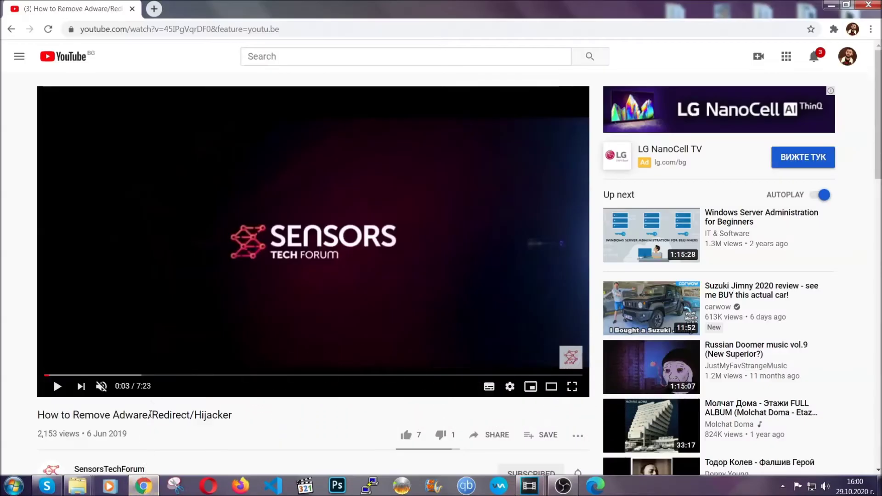
pyautogui.scroll(-5, 176, 326)
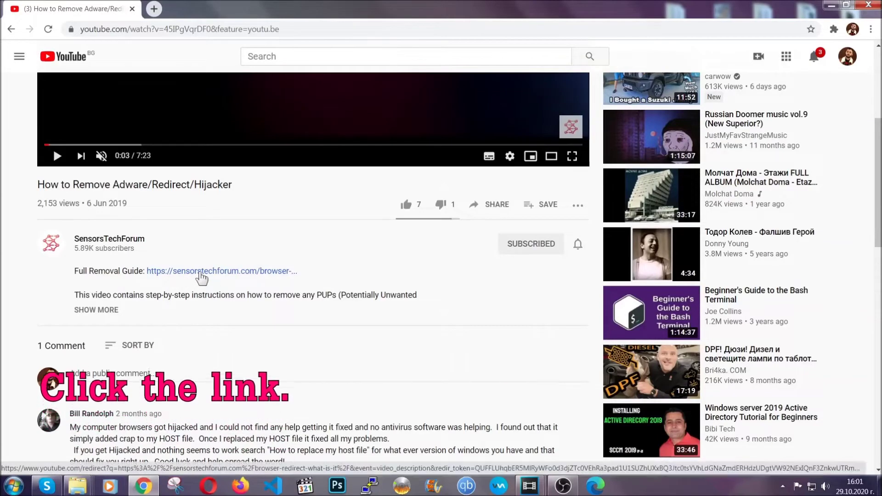
pyautogui.click(201, 272)
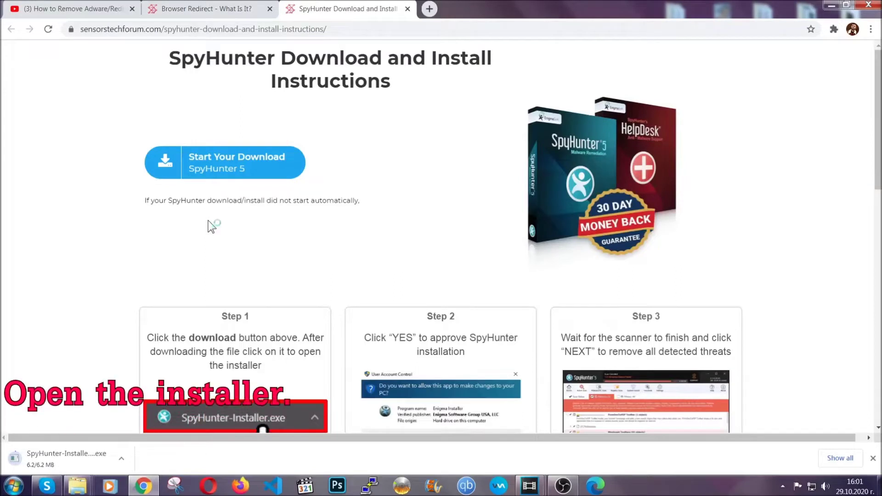
# Run SpyHunter-Installer.exe in English, accept the EULA, install SpyHunter 5 and finish setup
pyautogui.click(56, 460)
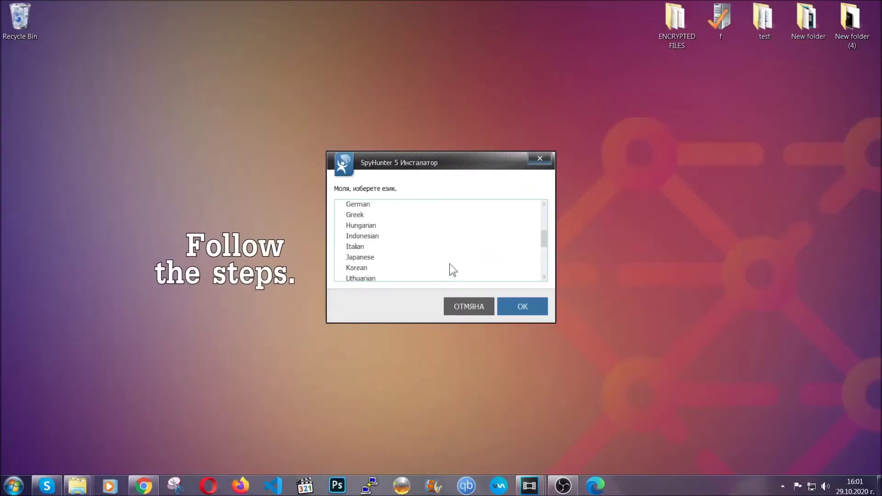
pyautogui.scroll(-2, 450, 271)
pyautogui.scroll(4, 448, 271)
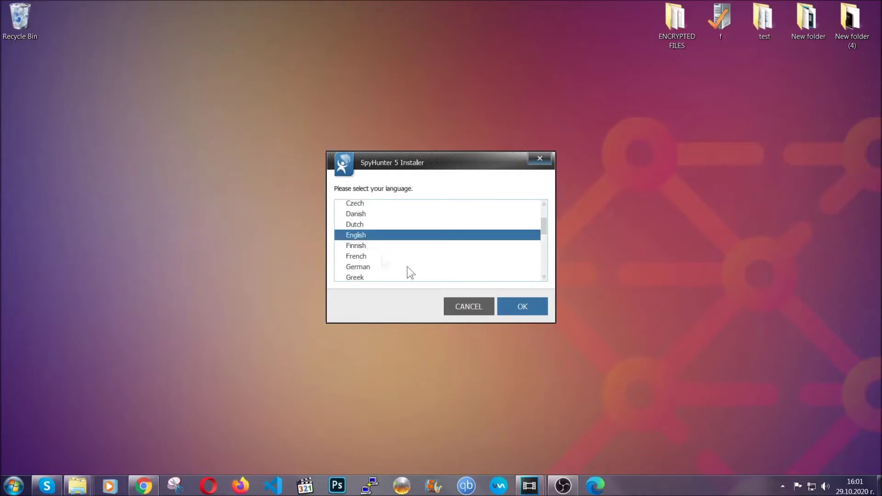
pyautogui.click(514, 305)
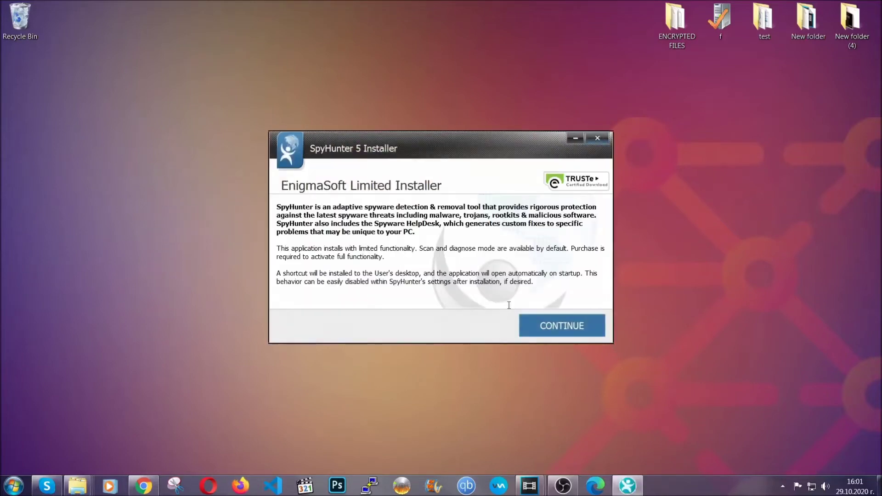
pyautogui.click(532, 325)
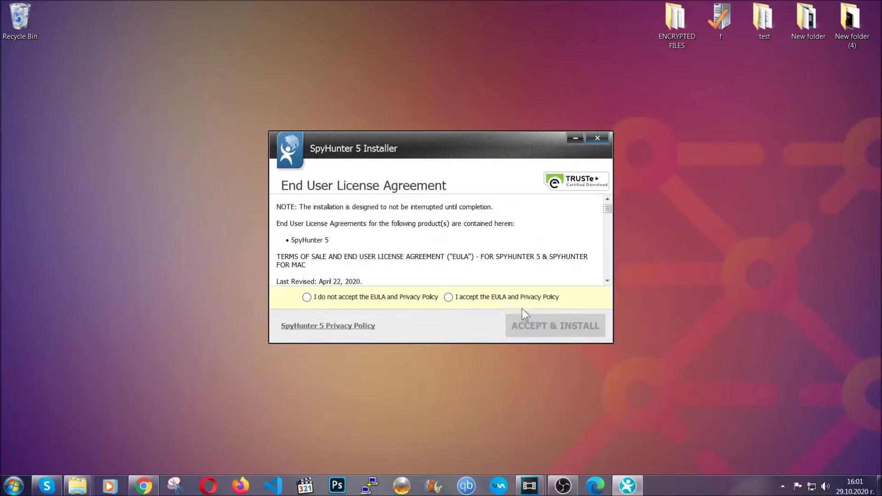
pyautogui.click(517, 297)
pyautogui.click(532, 326)
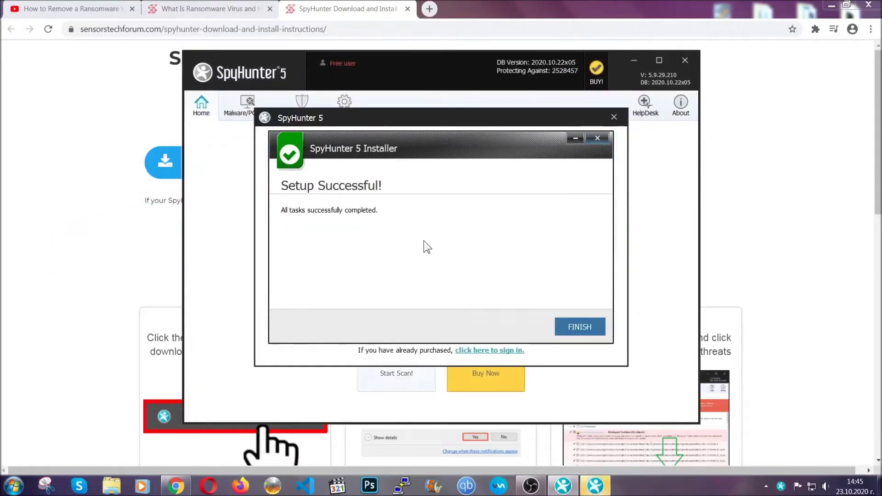
pyautogui.click(565, 327)
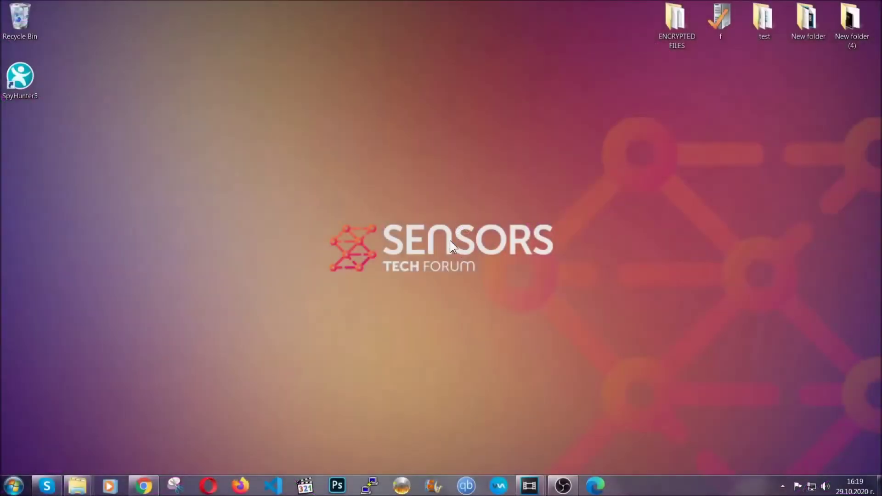
# Run APPWIZ.CPL from the Run box to list installed programs
pyautogui.press('super+r')
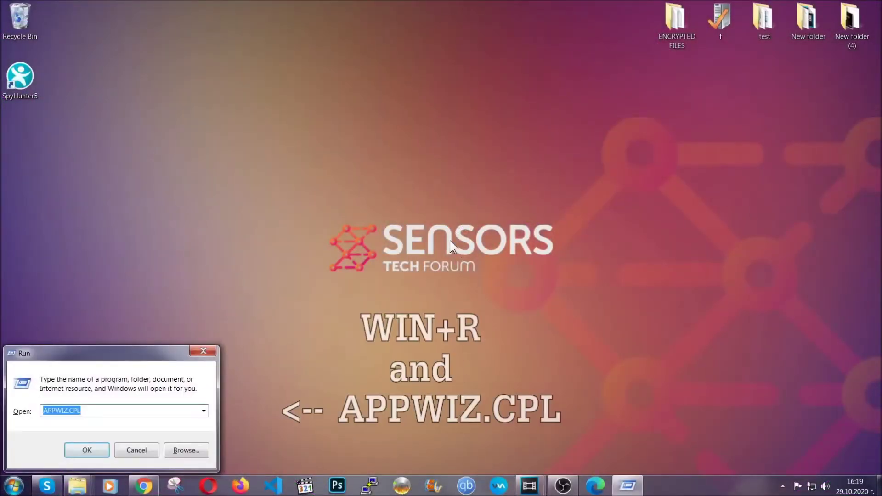
pyautogui.click(91, 412)
pyautogui.moveTo(92, 412); pyautogui.dragTo(18, 412)
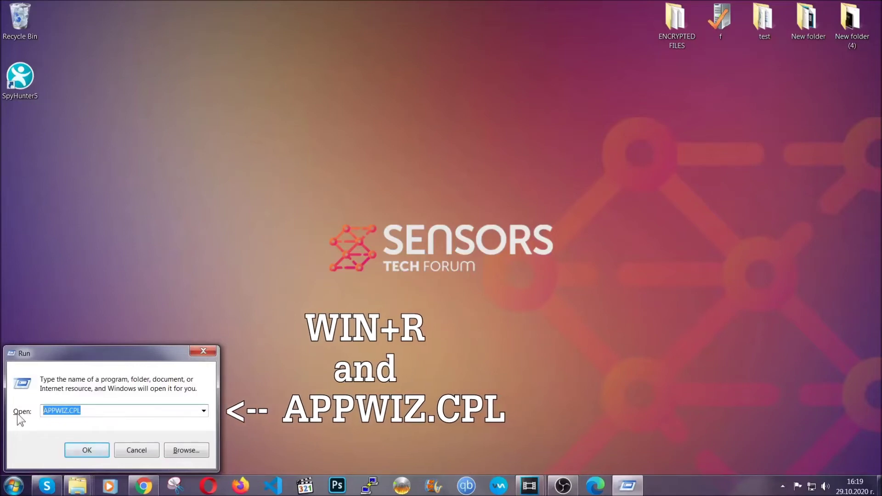
pyautogui.click(86, 448)
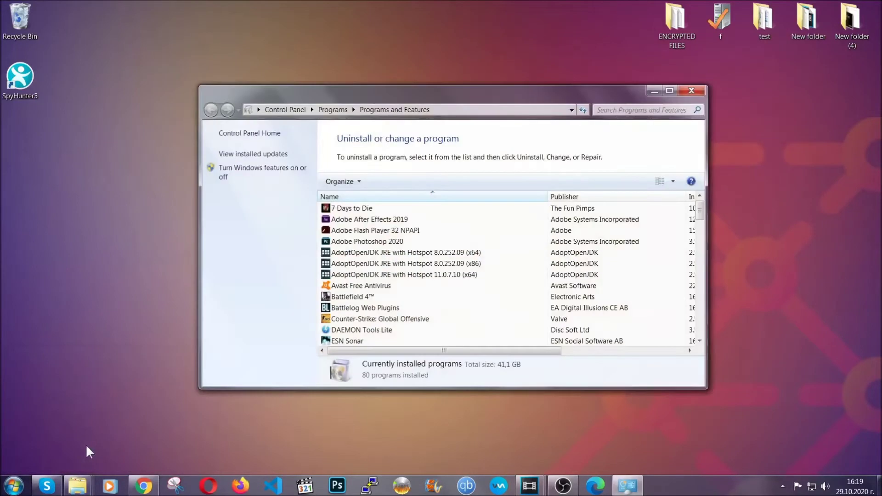
# Uninstall SUSPICIOUS PROGRAM and acknowledge the successful removal message
pyautogui.scroll(-20, 464, 246)
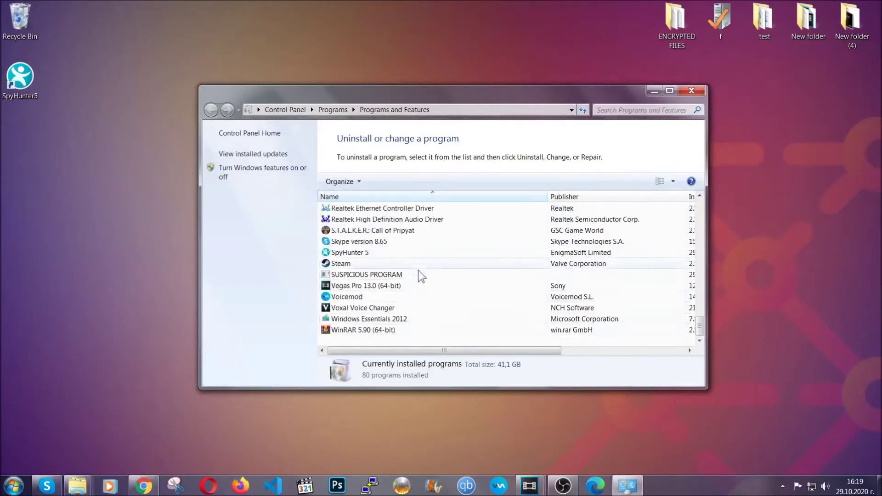
pyautogui.click(377, 275)
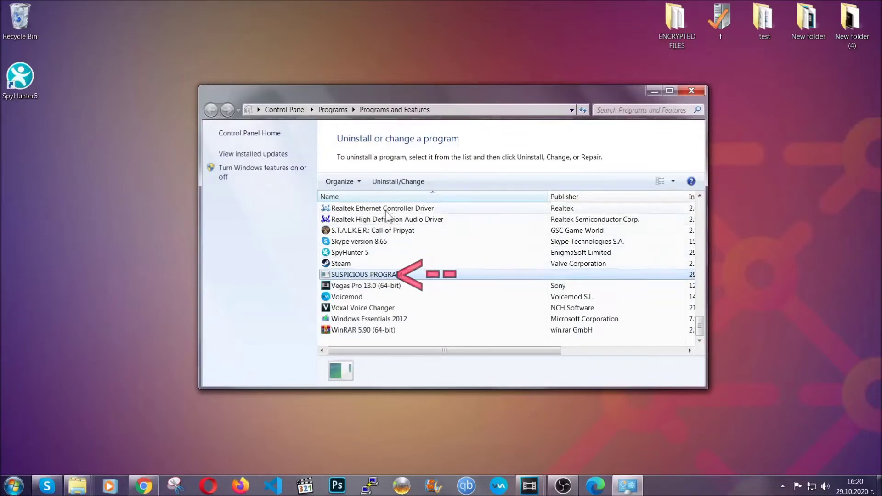
pyautogui.click(390, 181)
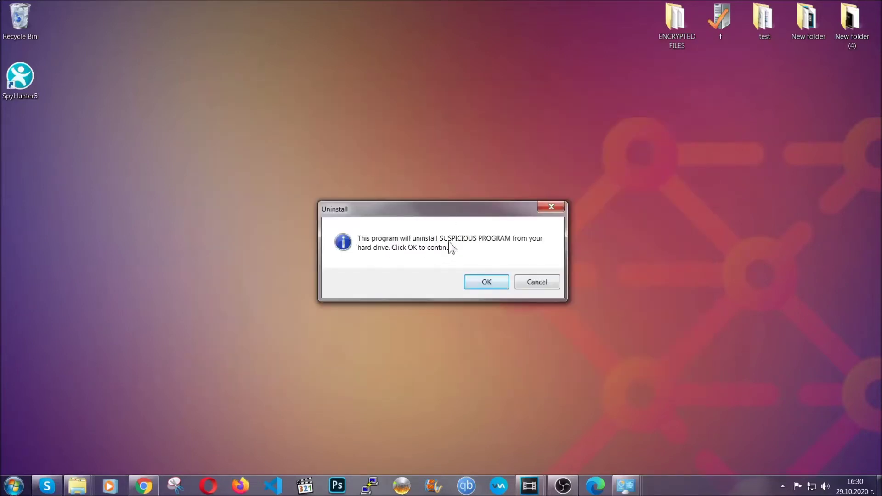
pyautogui.click(485, 283)
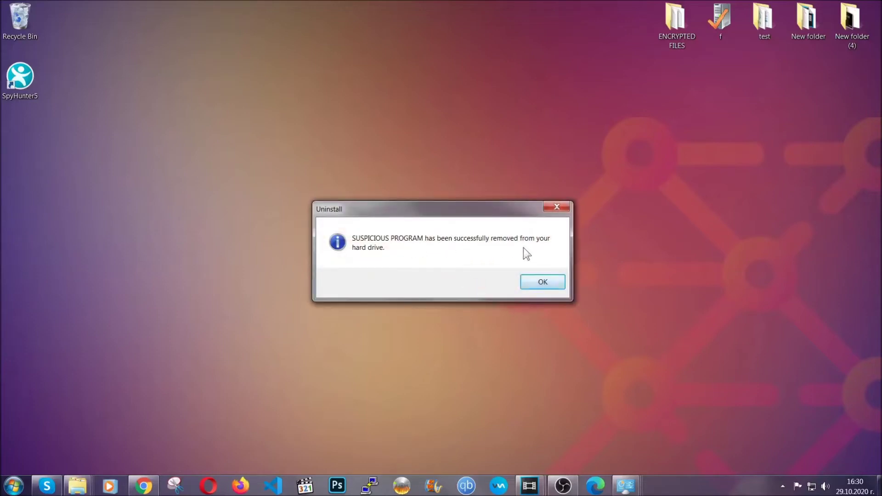
pyautogui.click(531, 283)
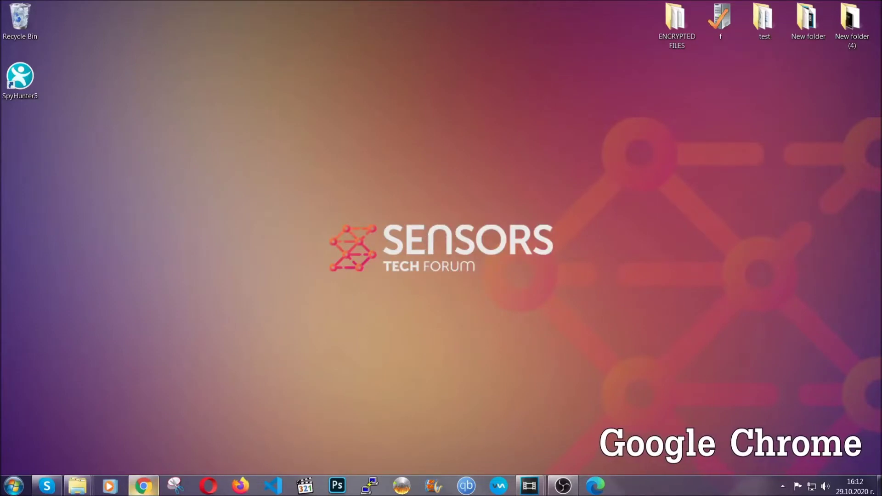
# Clear Chrome's All time browsing data at chrome://settings/clearBrowserData, leaving Passwords unticked
pyautogui.click(144, 486)
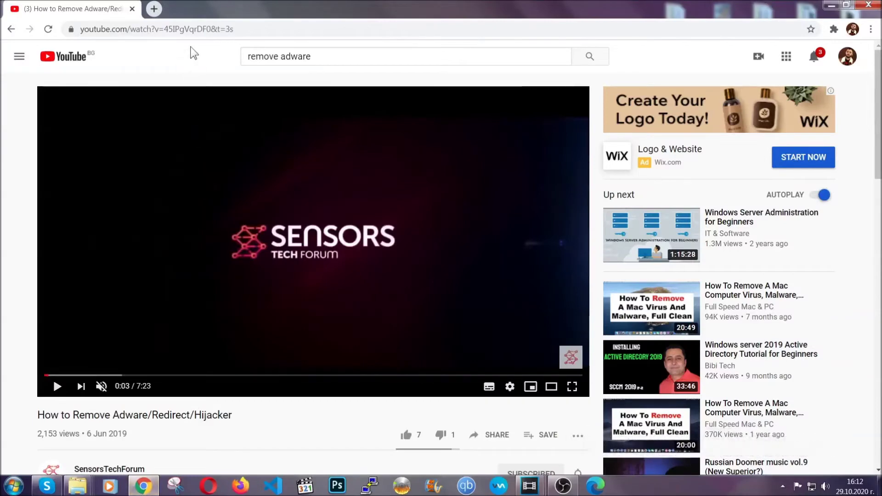
pyautogui.click(191, 31)
pyautogui.write('chr')
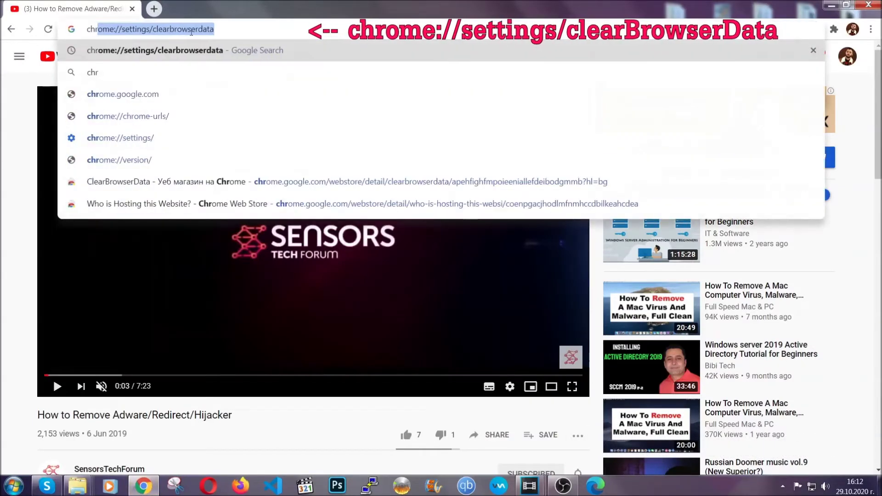
pyautogui.write('ome:/')
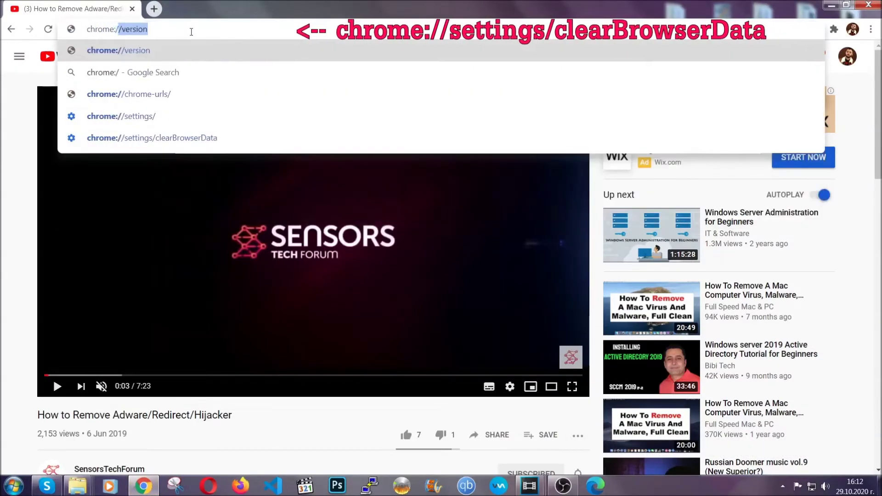
pyautogui.write('/setting')
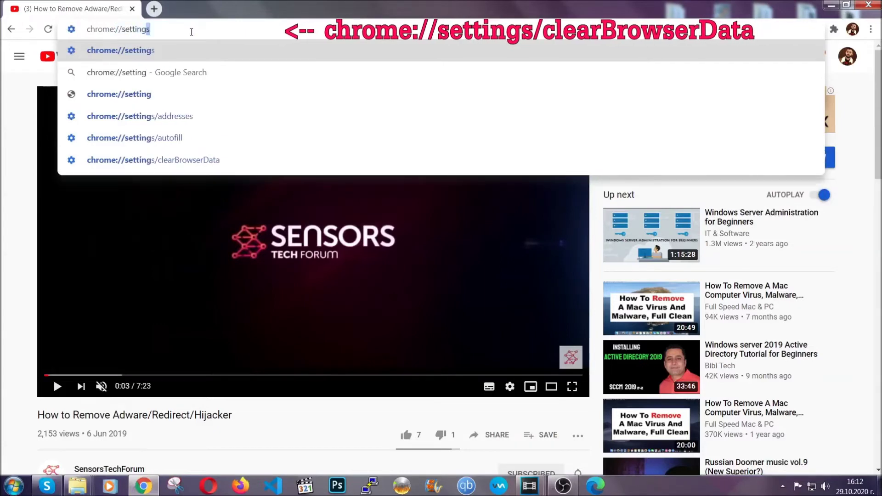
pyautogui.write('s/ce')
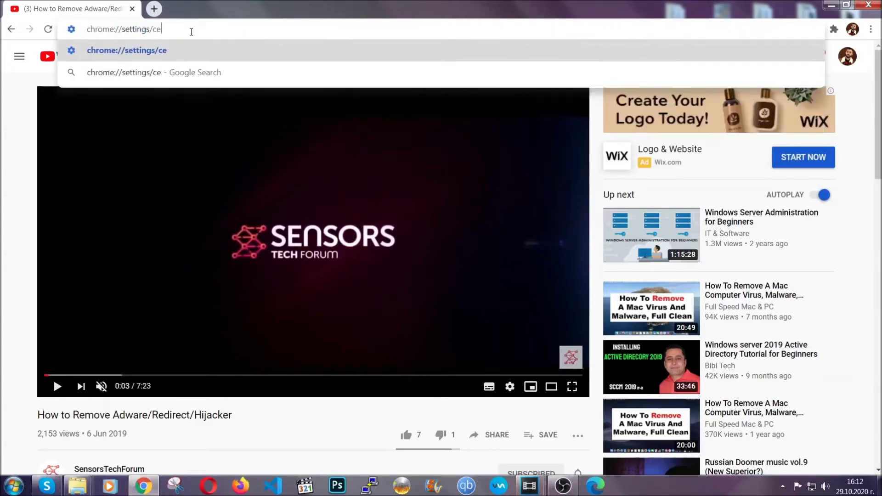
pyautogui.press('BackSpace')
pyautogui.write('learBrowserData')
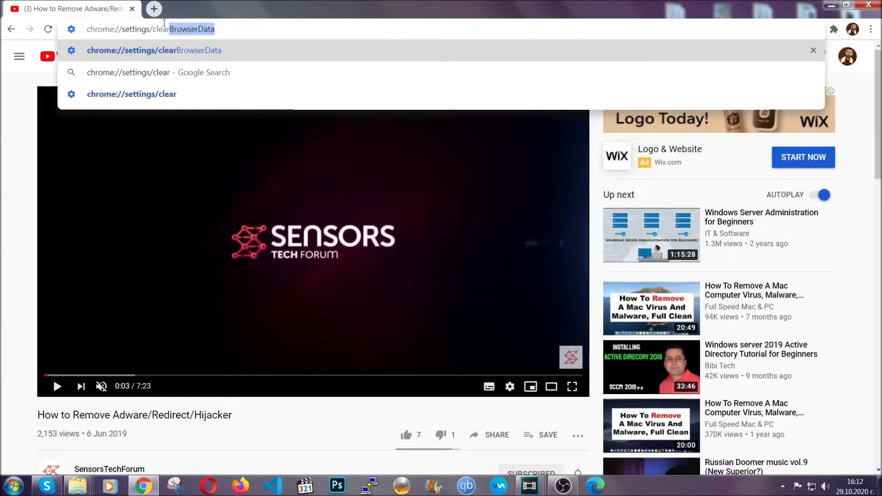
pyautogui.click(127, 50)
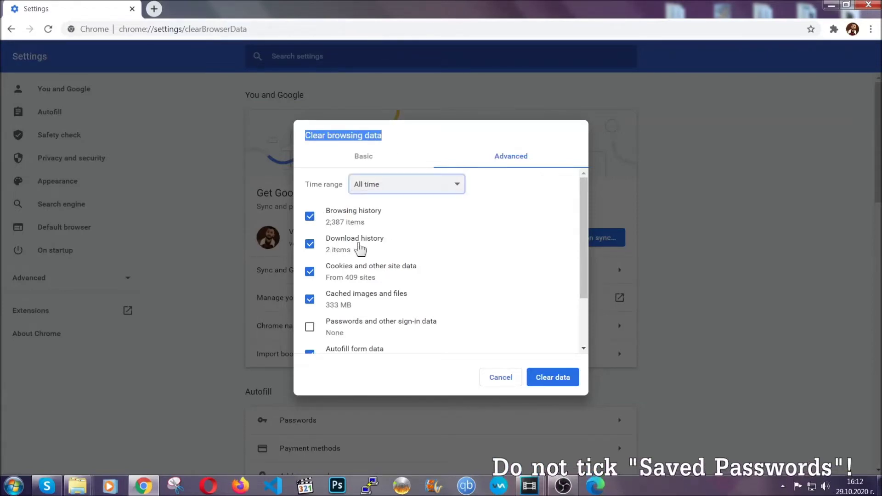
pyautogui.scroll(-2, 356, 303)
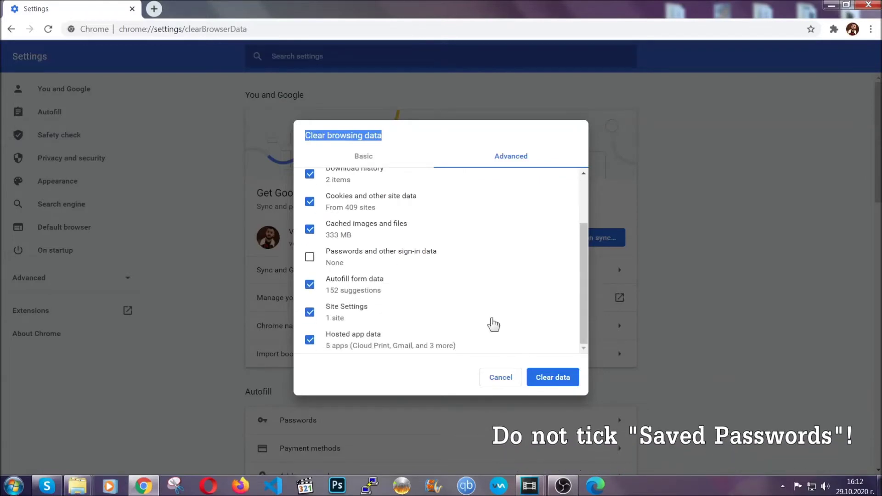
pyautogui.click(540, 373)
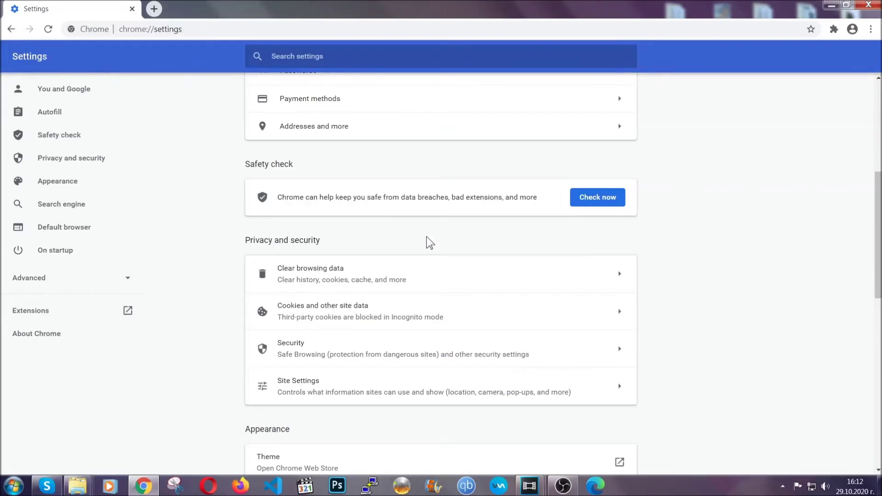
# Remove the Bulk Media Downloader extension via More tools > Extensions, then minimize Chrome
pyautogui.click(871, 30)
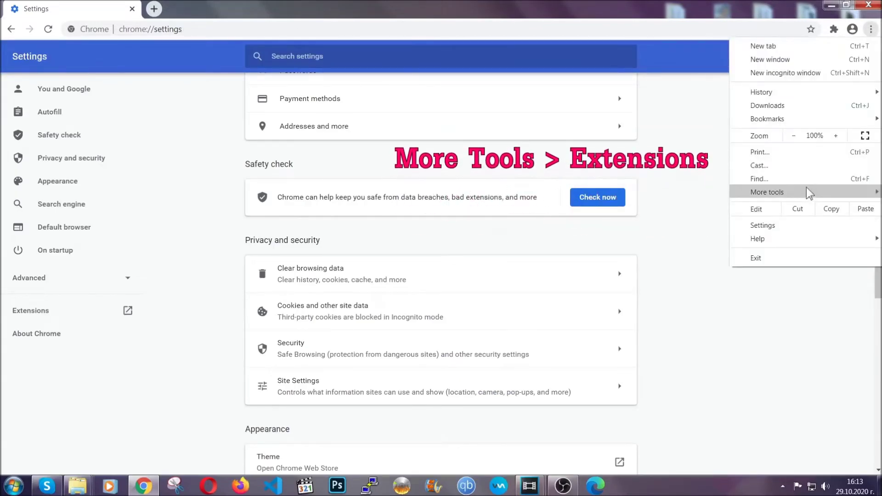
pyautogui.moveTo(807, 188)
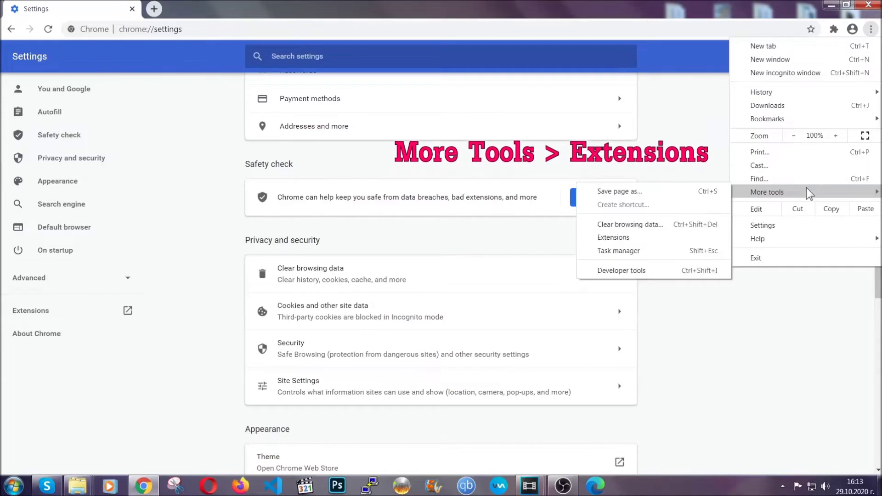
pyautogui.click(637, 239)
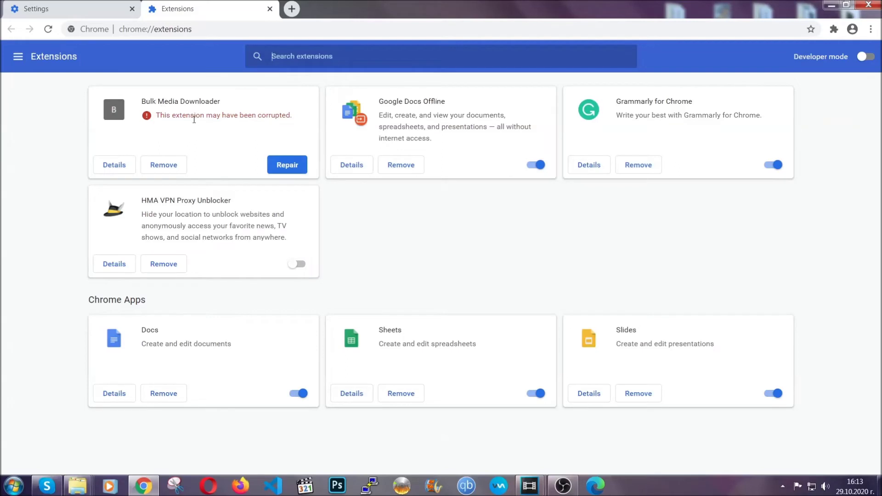
pyautogui.click(171, 165)
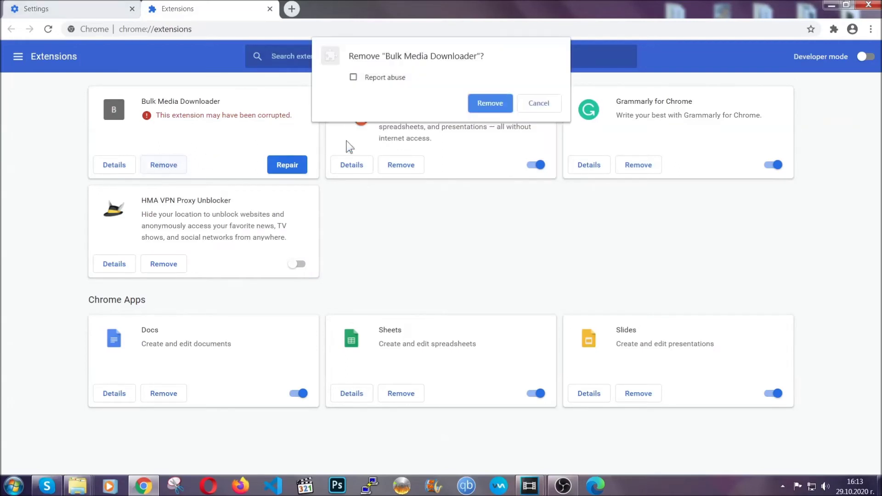
pyautogui.click(476, 103)
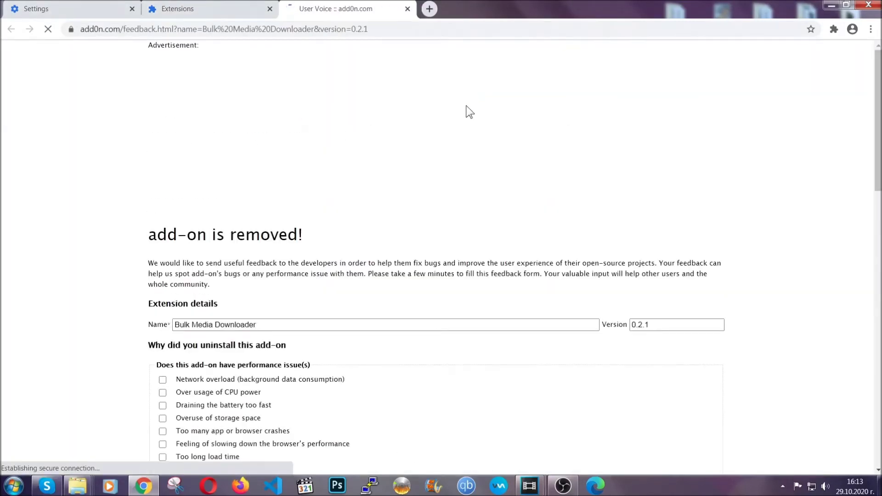
pyautogui.click(224, 10)
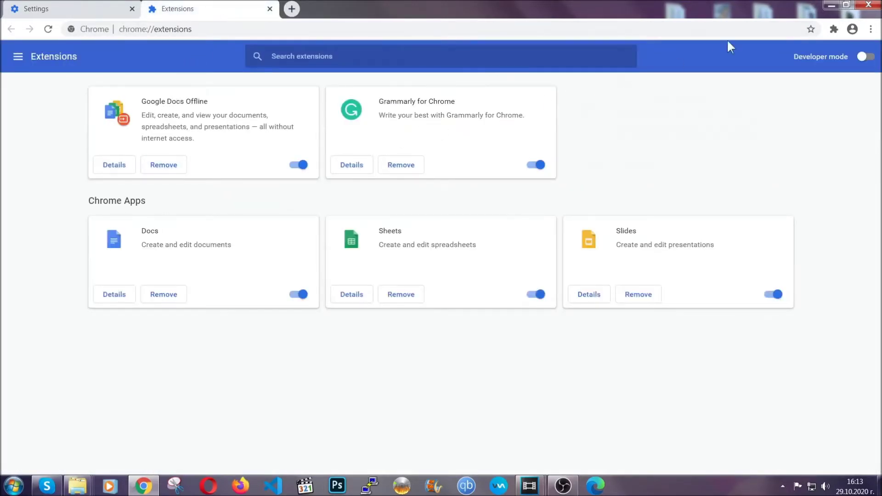
pyautogui.click(823, 4)
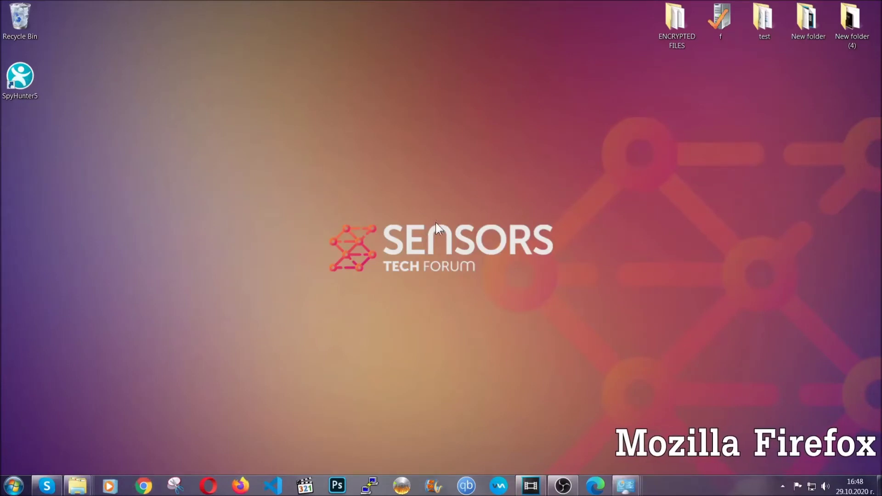
# Launch Firefox and go to about:support
pyautogui.click(240, 484)
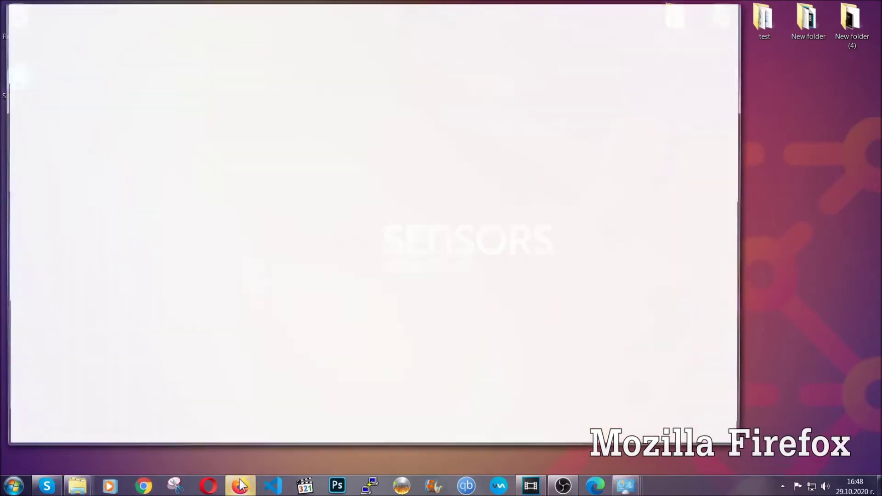
pyautogui.click(243, 35)
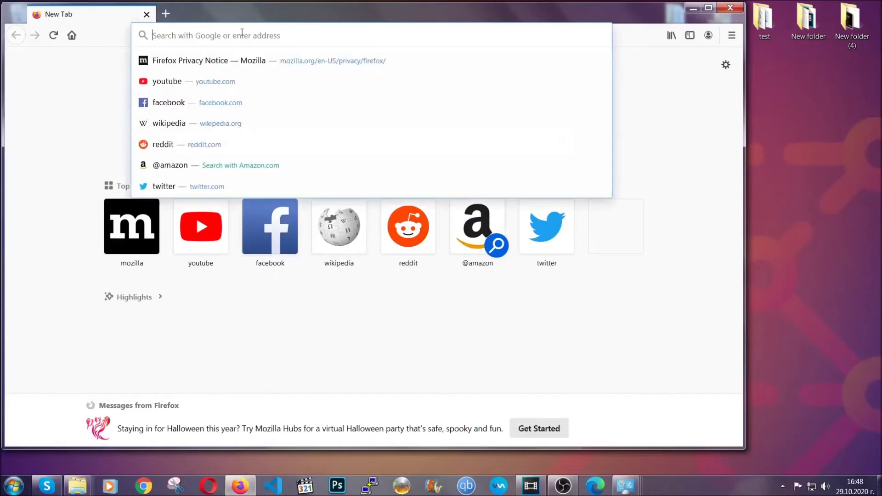
pyautogui.write('about')
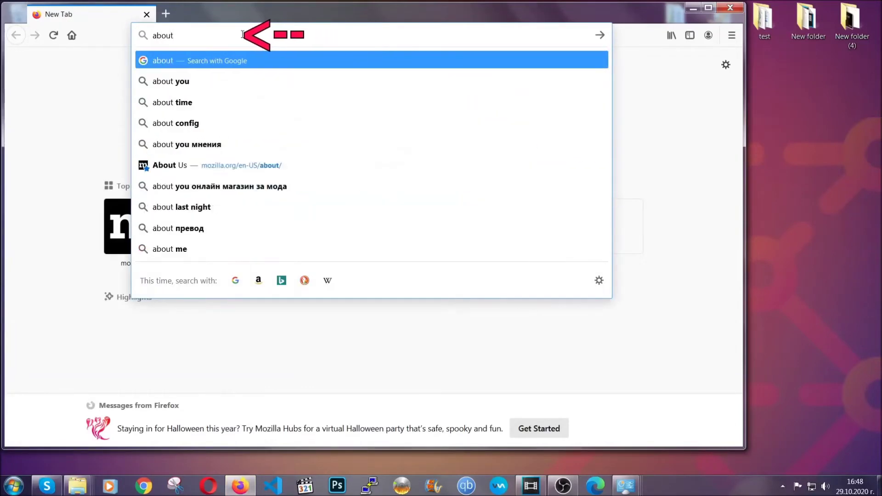
pyautogui.write(':support')
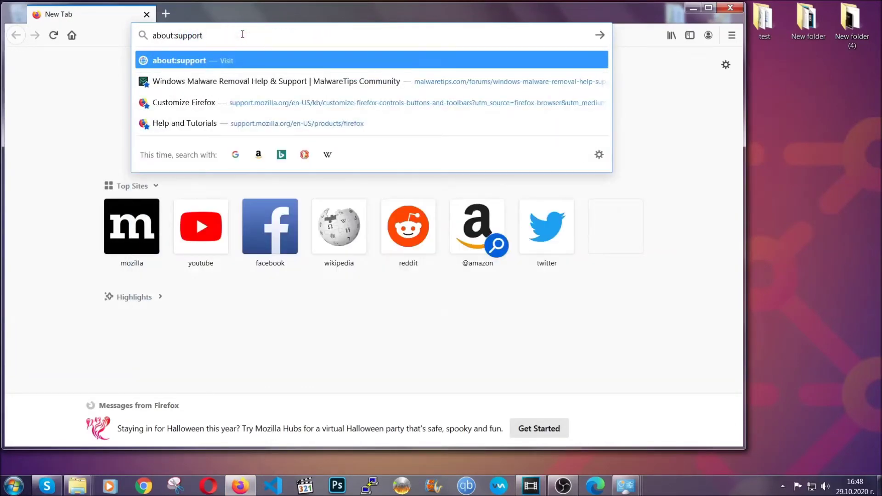
pyautogui.press('Return')
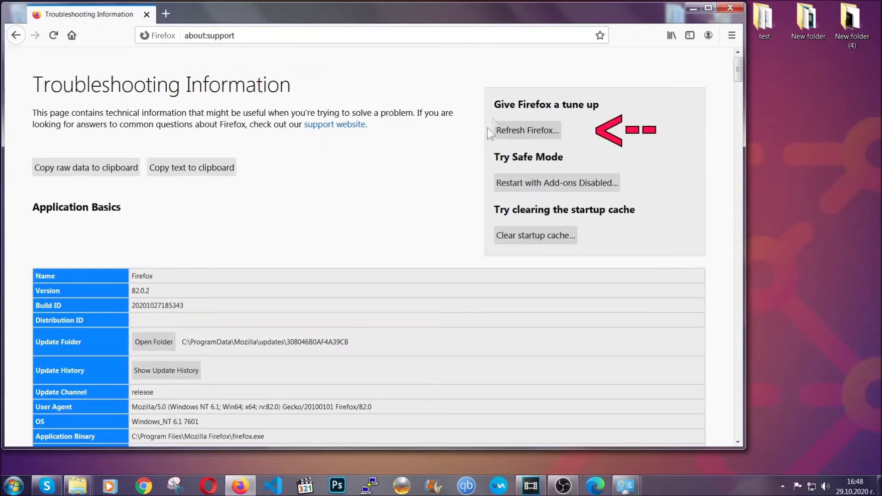
# Refresh Firefox to defaults, finish the Import Wizard, then minimize Firefox
pyautogui.click(522, 134)
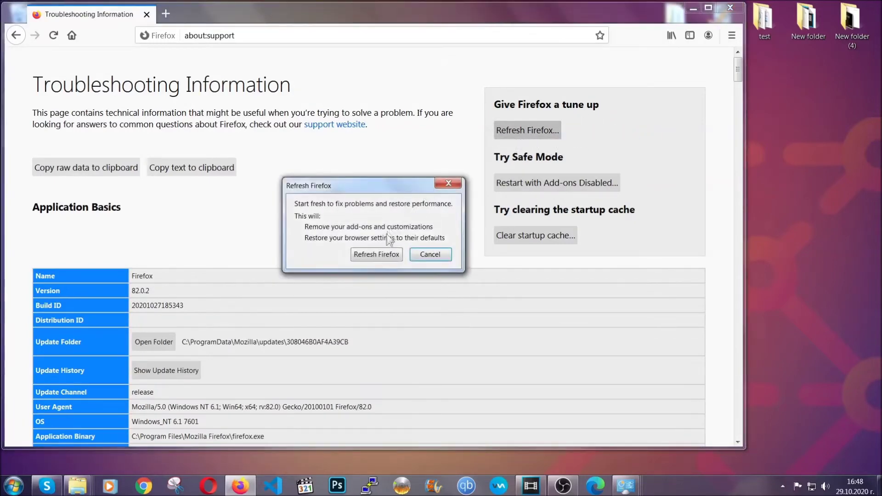
pyautogui.click(375, 254)
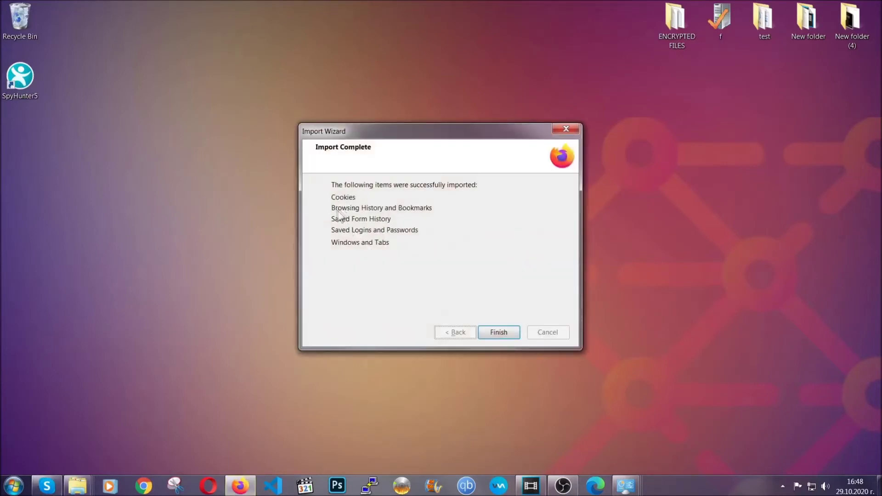
pyautogui.click(497, 332)
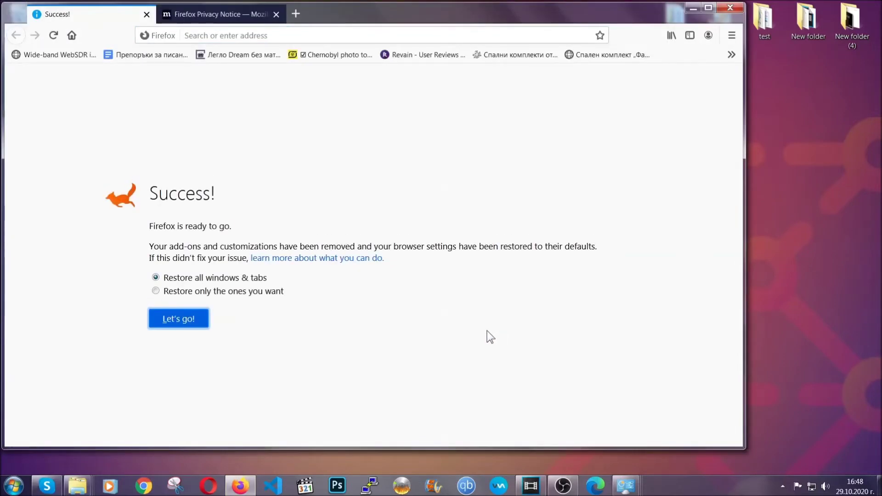
pyautogui.click(690, 9)
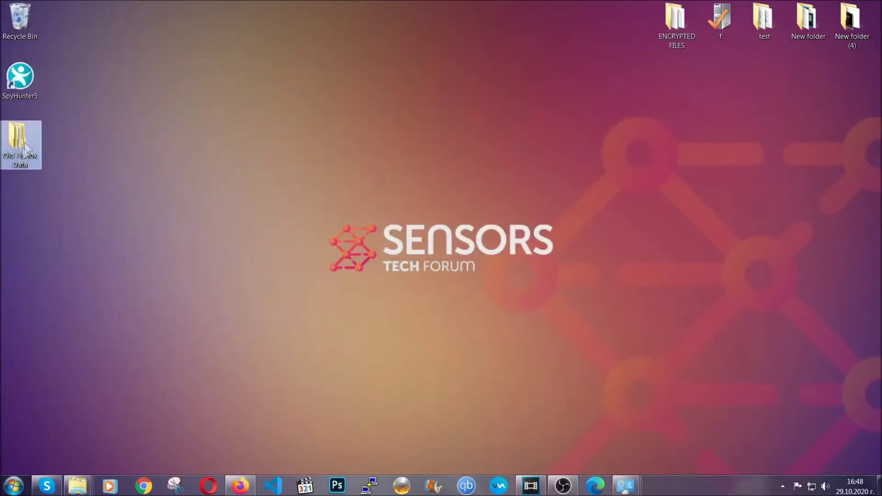
pyautogui.moveTo(13, 165)
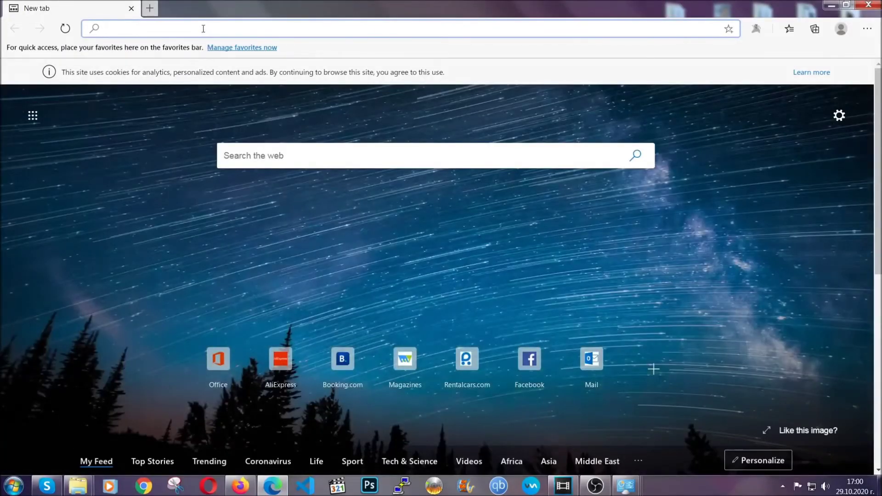
# Clear Edge's All time browsing data at edge://settings/clearBrowserData
pyautogui.write('edge:')
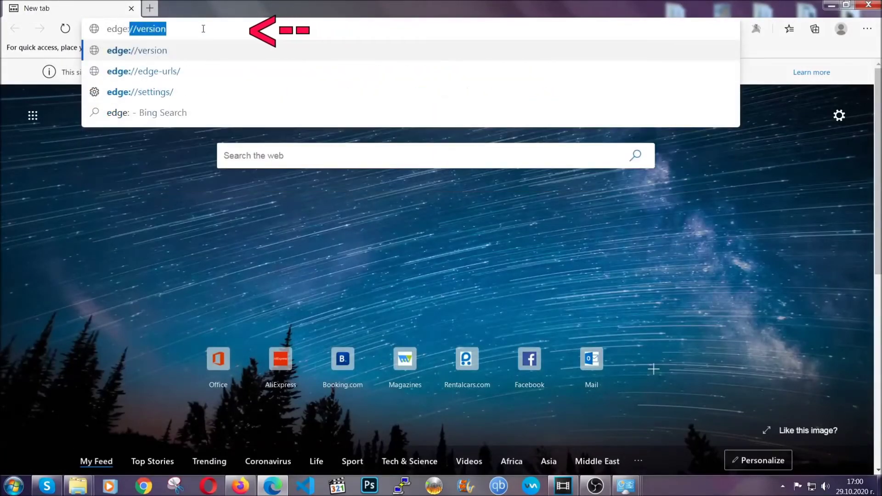
pyautogui.write('//setting')
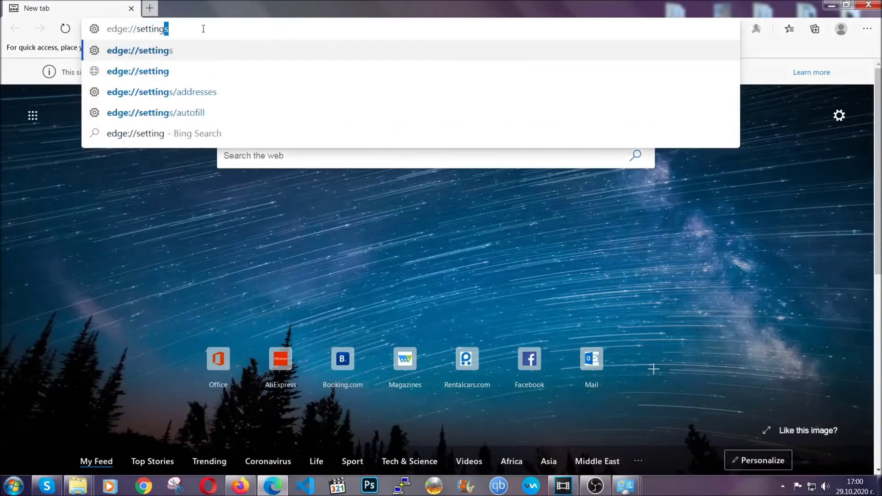
pyautogui.write('s/clear')
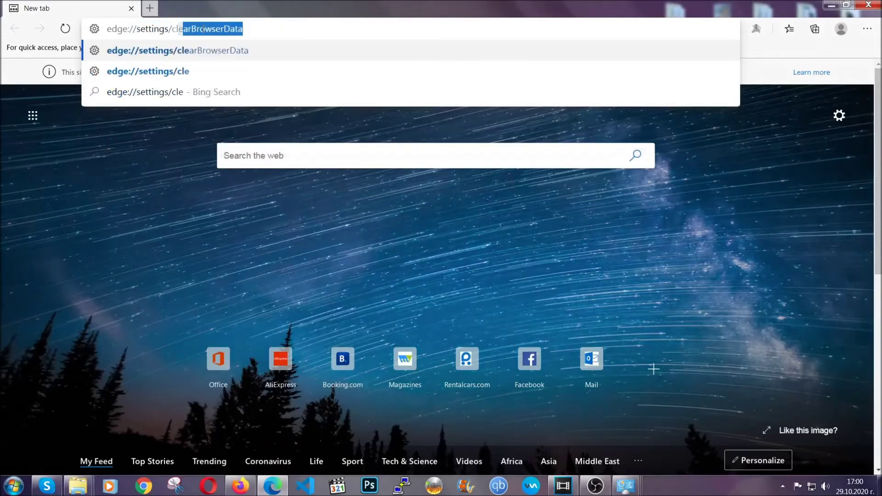
pyautogui.write('BrowserDa')
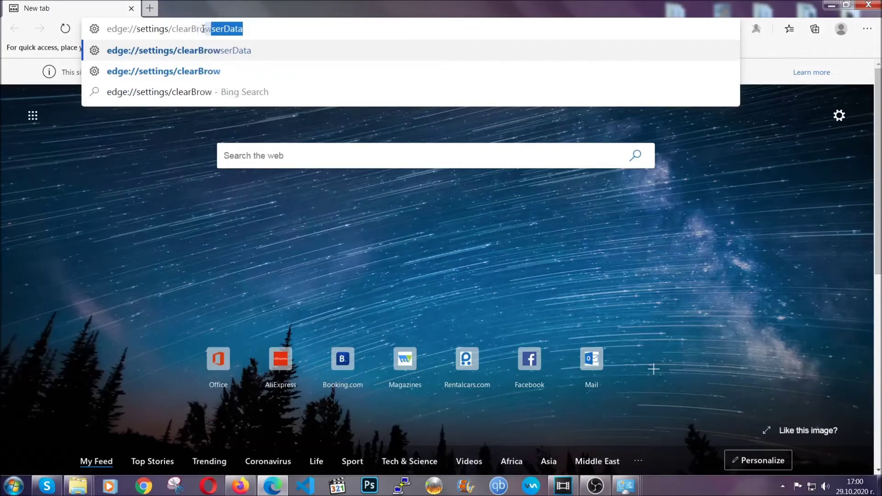
pyautogui.write('ta')
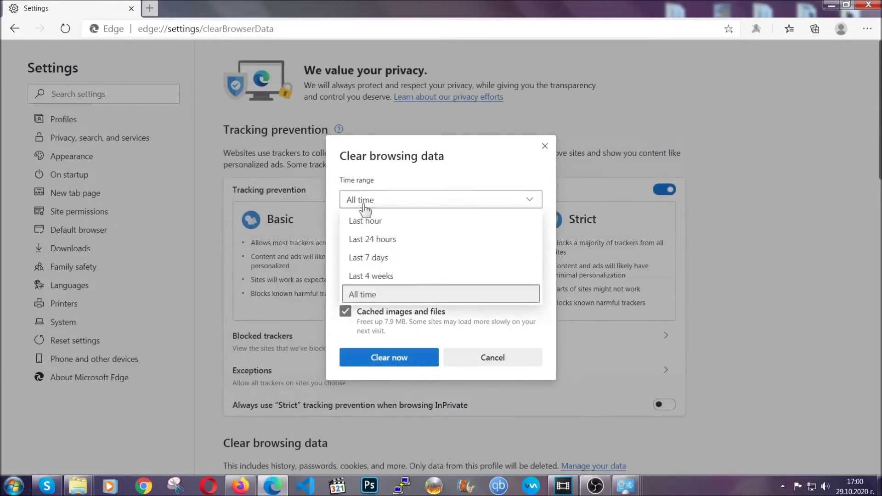
pyautogui.click(360, 294)
pyautogui.scroll(-3, 370, 280)
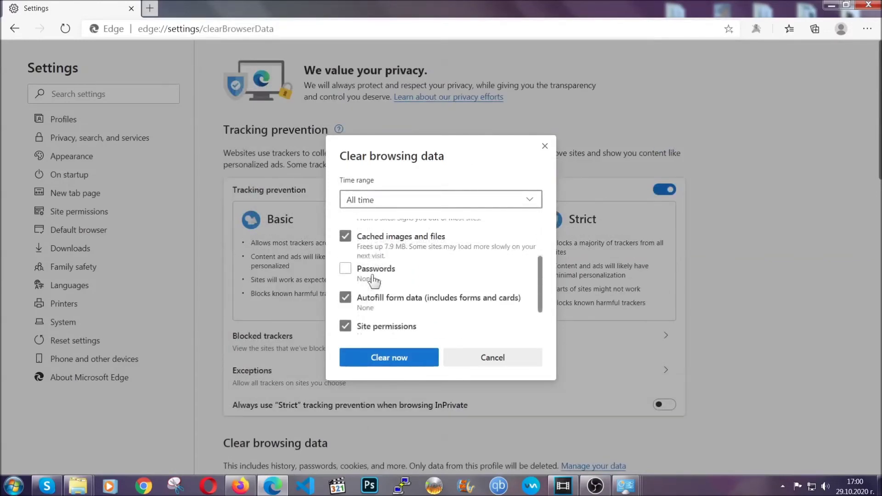
pyautogui.click(384, 363)
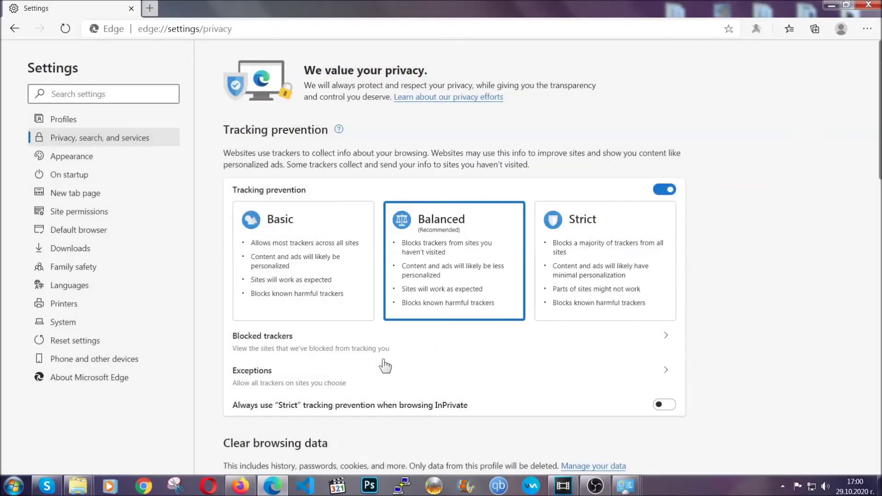
# Remove Edge's only extension from the Extensions page, then close Edge
pyautogui.click(866, 30)
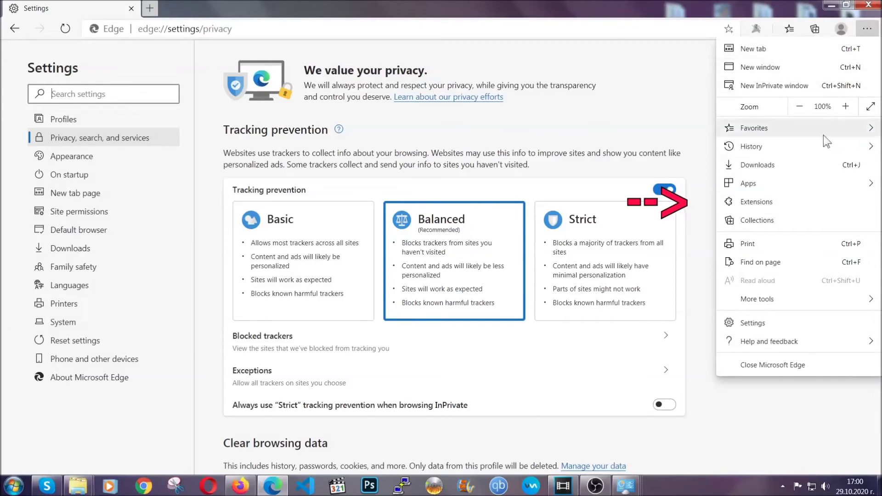
pyautogui.click(803, 197)
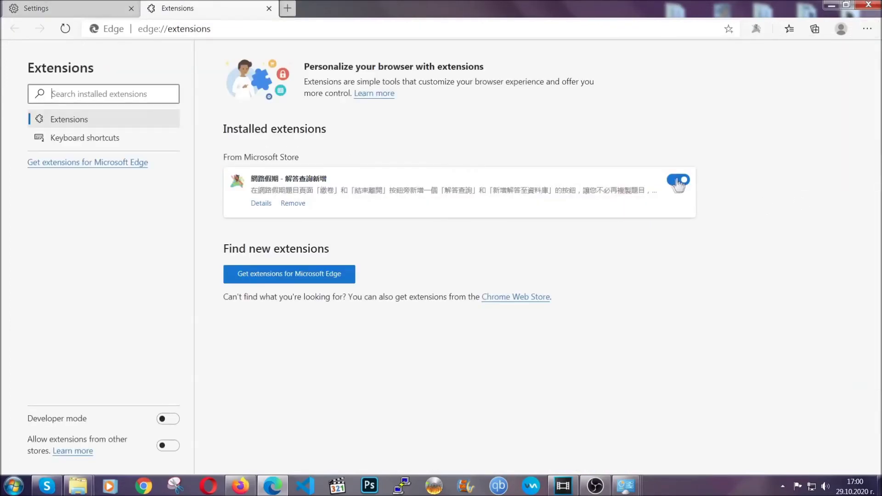
pyautogui.click(290, 205)
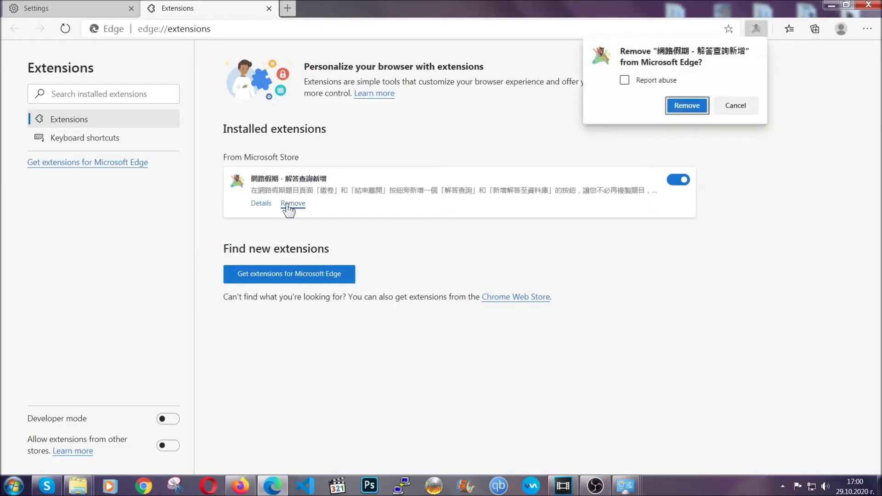
pyautogui.click(684, 105)
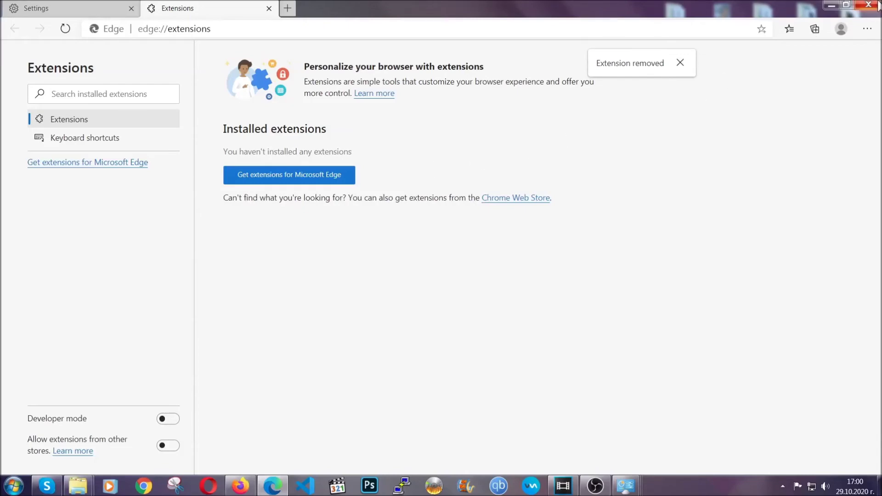
pyautogui.click(875, 6)
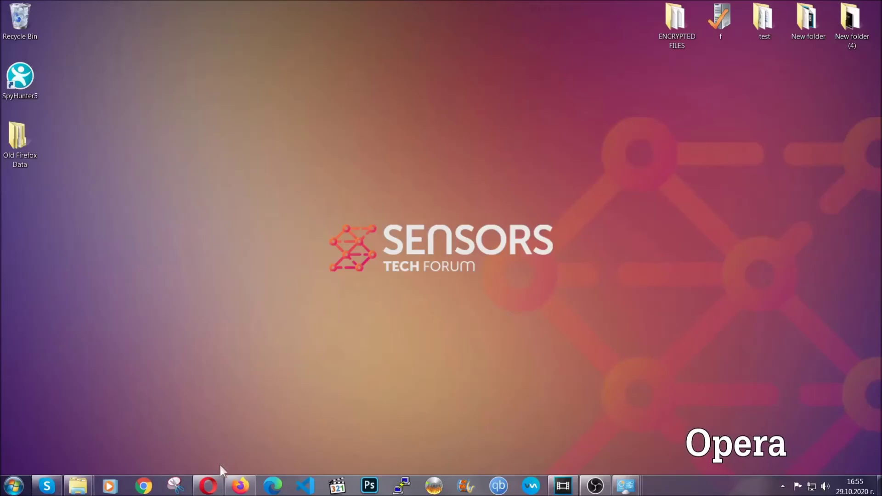
# Launch Opera and load opera://settings/clearBrowserData
pyautogui.click(212, 485)
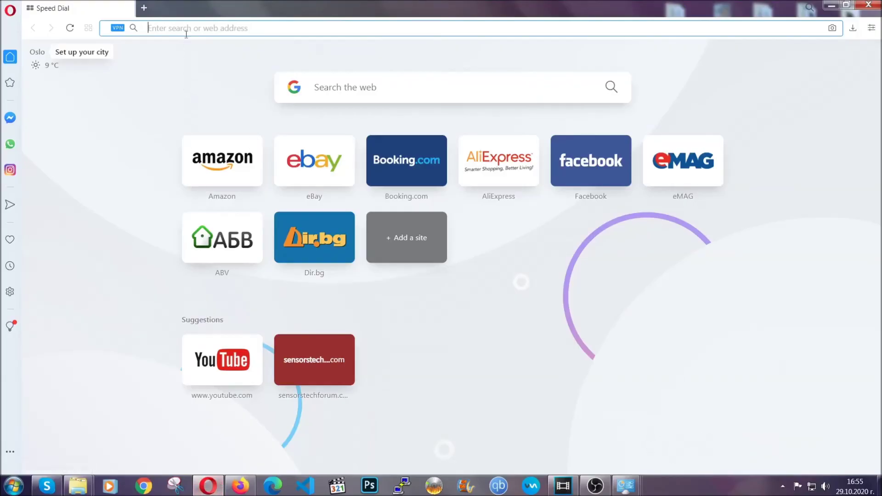
pyautogui.write('opera')
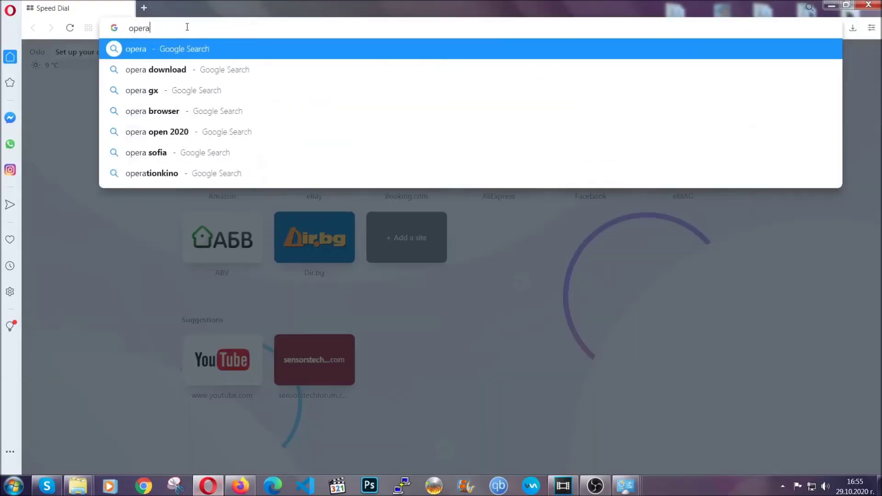
pyautogui.write('://settings/c')
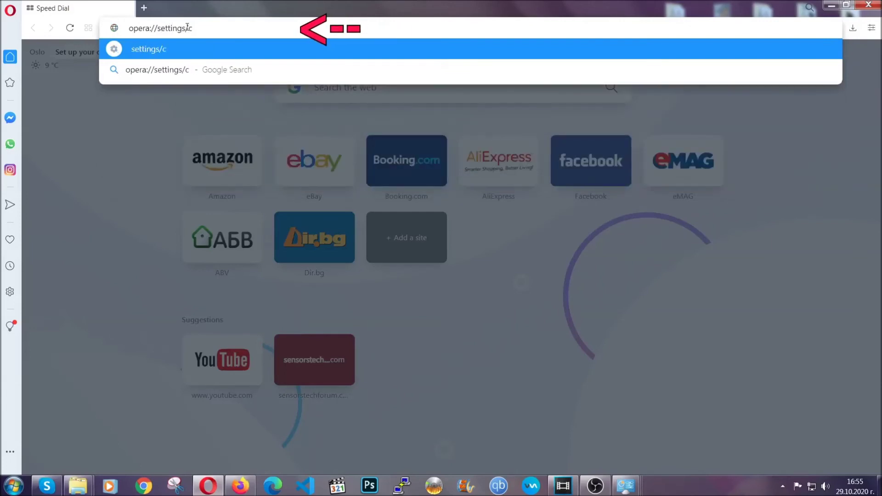
pyautogui.write('learBrr')
pyautogui.press('BackSpace')
pyautogui.write('owserD')
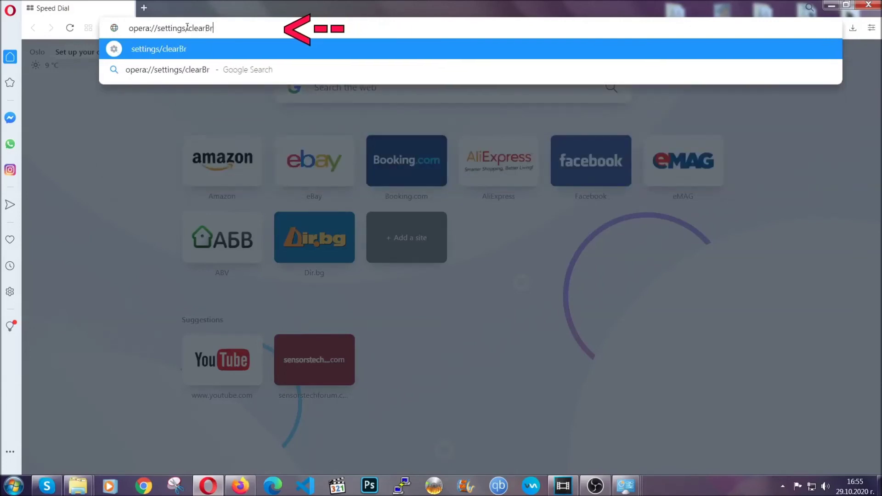
pyautogui.write('ata')
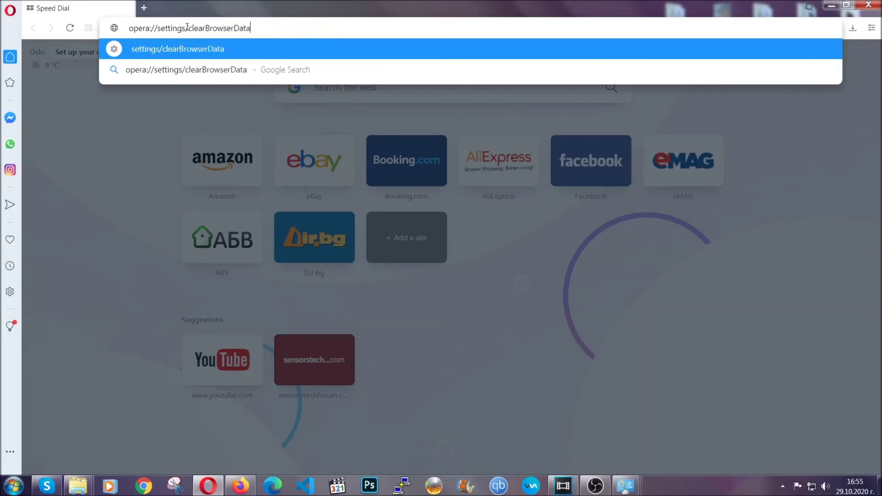
pyautogui.press('Return')
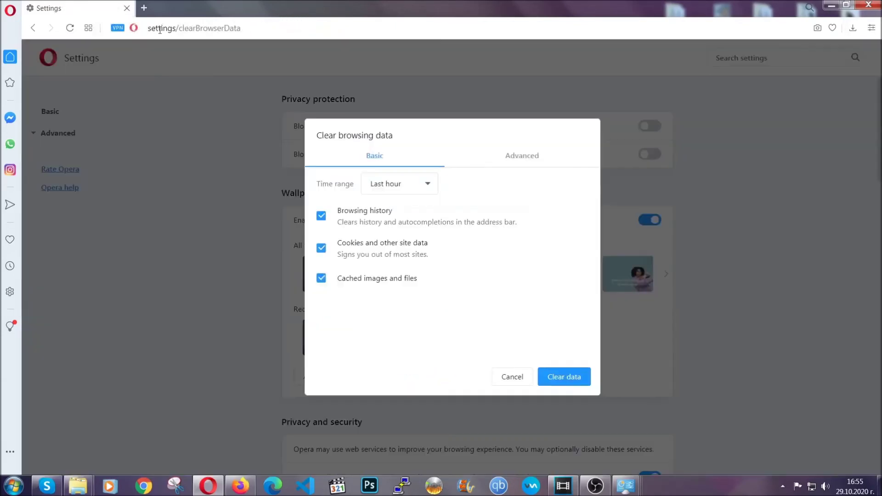
# In Advanced, clear All time data including Site Settings and Hosted app data
pyautogui.click(520, 158)
pyautogui.click(435, 183)
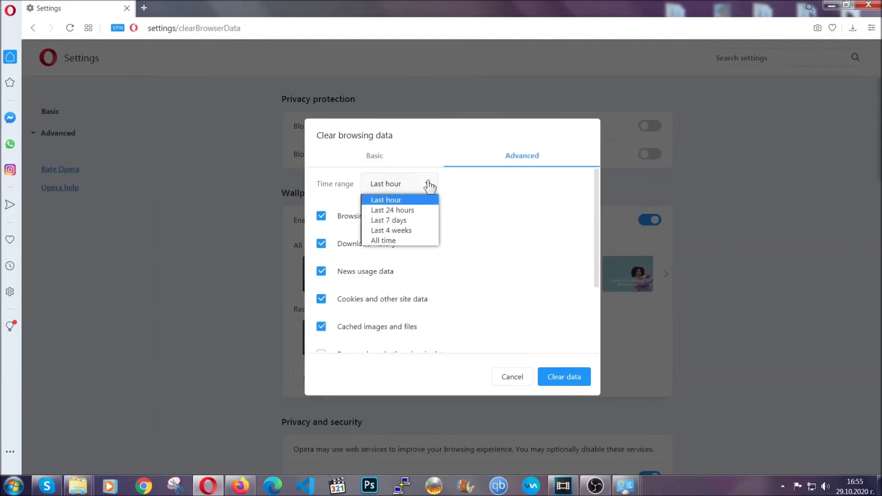
pyautogui.click(398, 239)
pyautogui.scroll(-3, 403, 246)
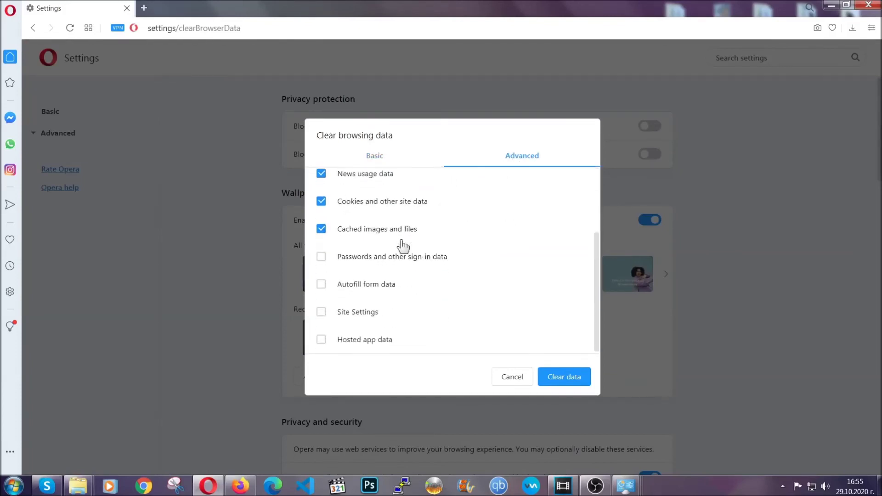
pyautogui.click(361, 313)
pyautogui.click(355, 340)
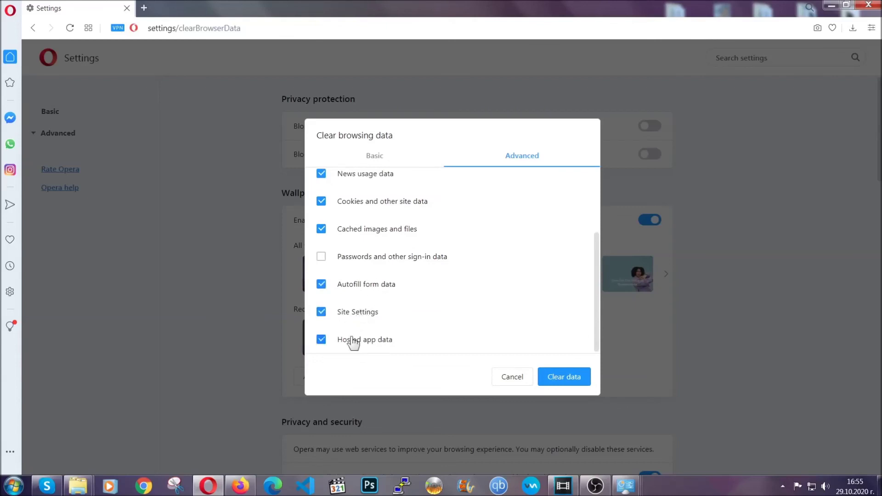
pyautogui.click(555, 380)
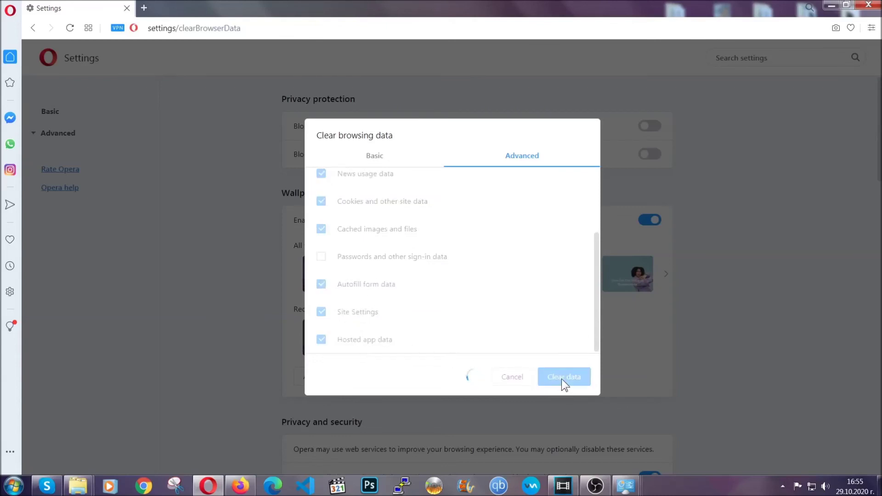